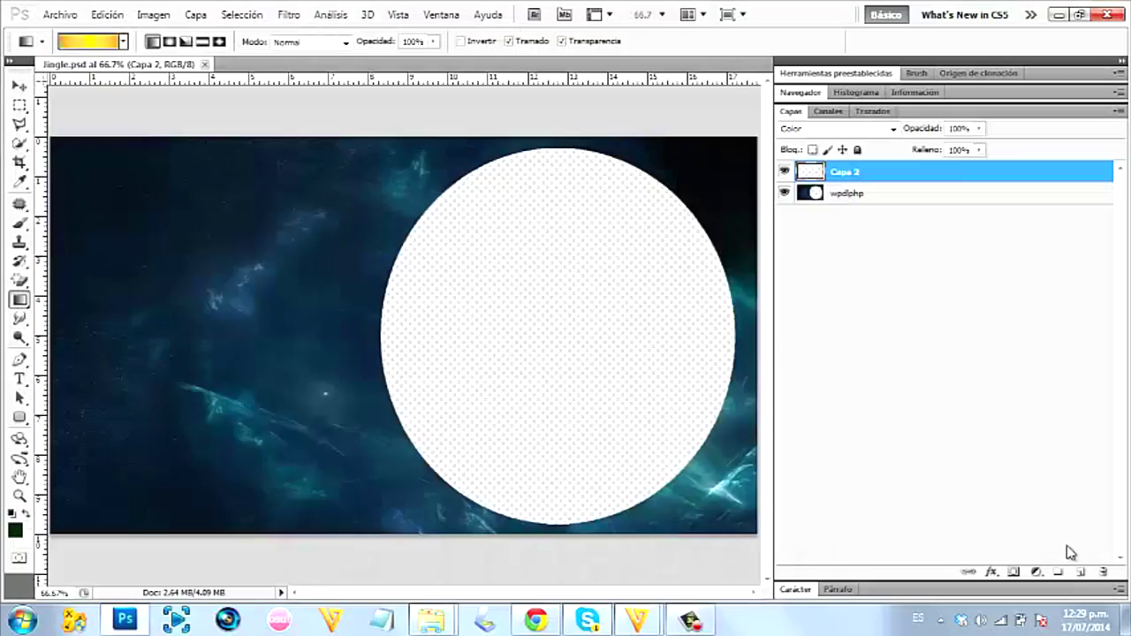
# - Place the LabelDoubleTap logo image in the document and fit it over the white circle
pyautogui.moveTo(126, 543); pyautogui.dragTo(518, 416)
pyautogui.press('Return')
pyautogui.hotkey('ctrl', 't')
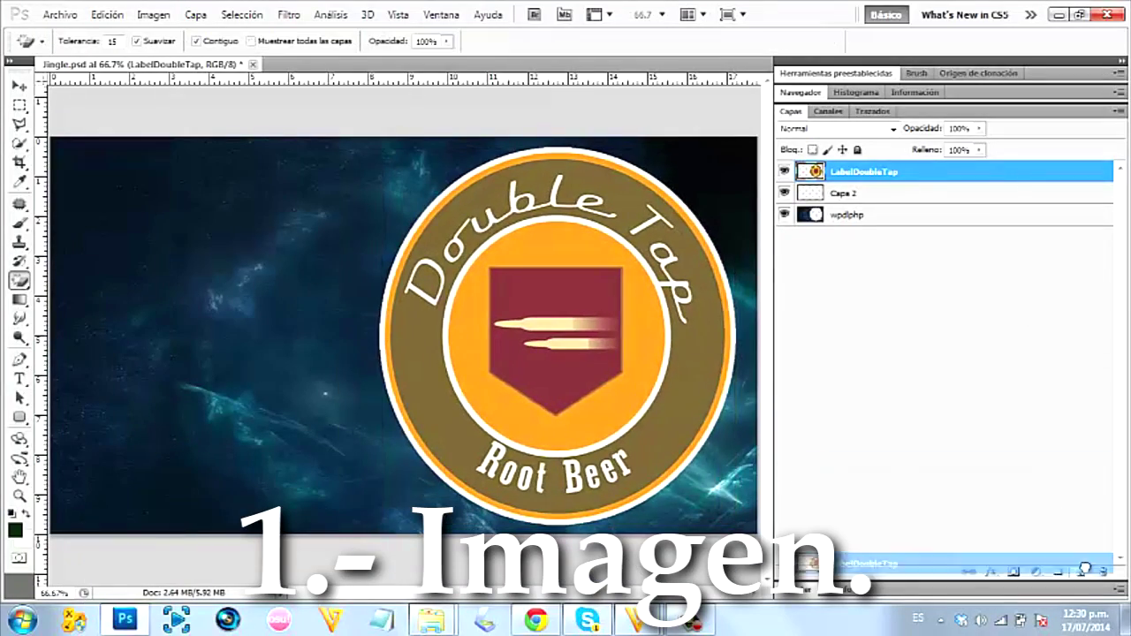
# - Duplicate the LabelDoubleTap layer twice, and set the topmost copy to Color blending mode with reduced opacity
pyautogui.moveTo(1085, 569); pyautogui.dragTo(1081, 572)
pyautogui.hotkey('ctrl', 'j')
pyautogui.click(289, 14)
pyautogui.press('Escape')
pyautogui.click(869, 128)
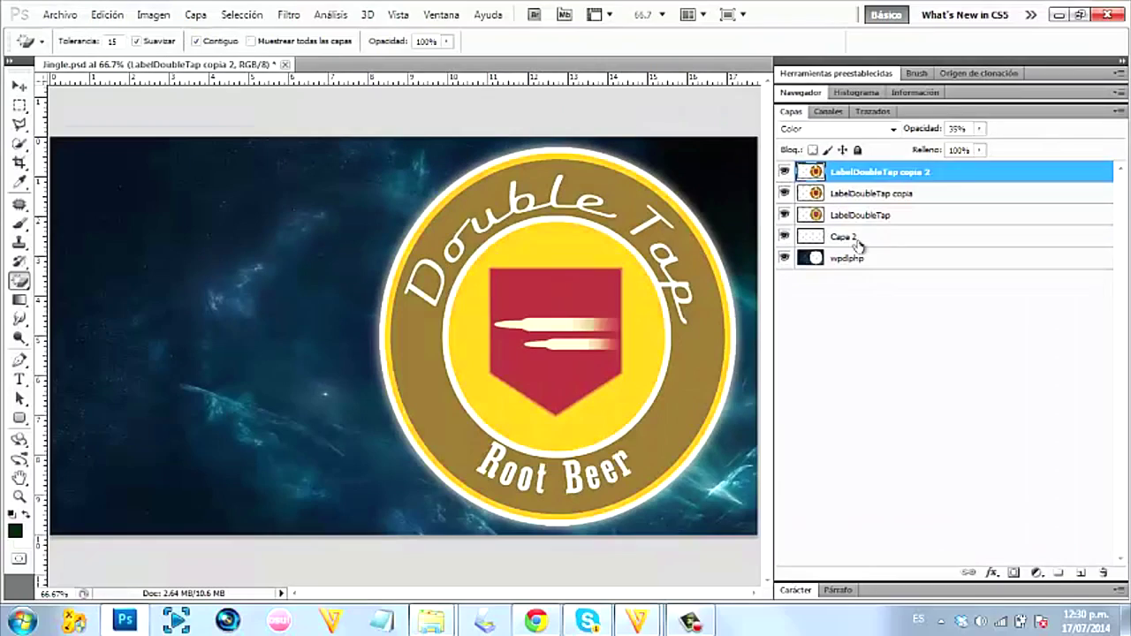
# - Fill the Capa 2 layer with a black-to-yellow gradient that tints the background, and save the image for web
pyautogui.click(853, 237)
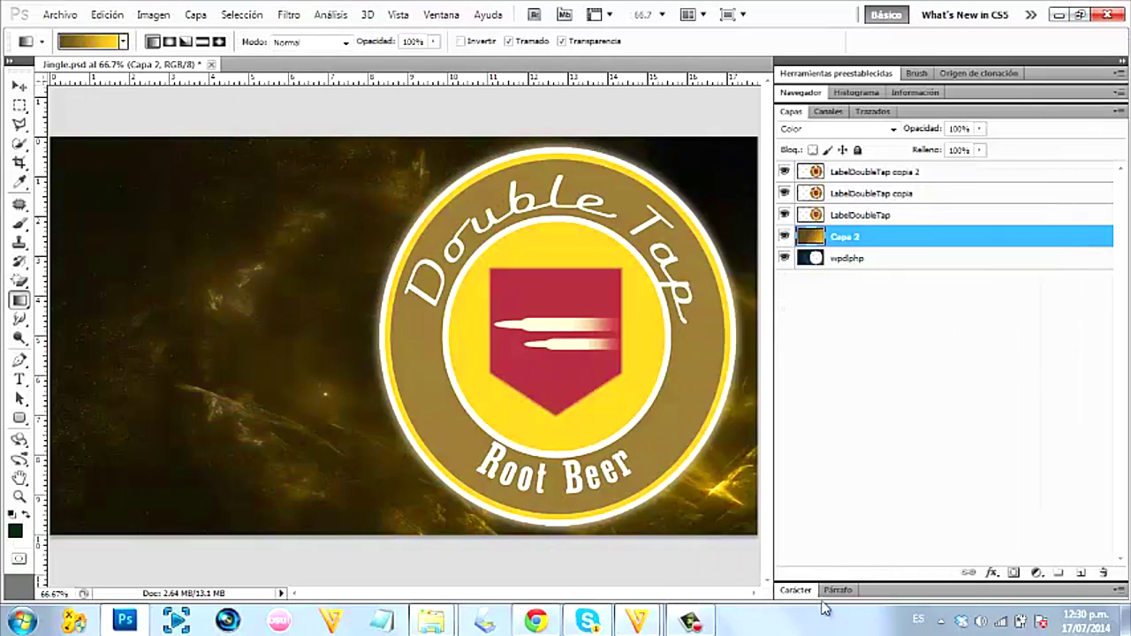
pyautogui.click(59, 15)
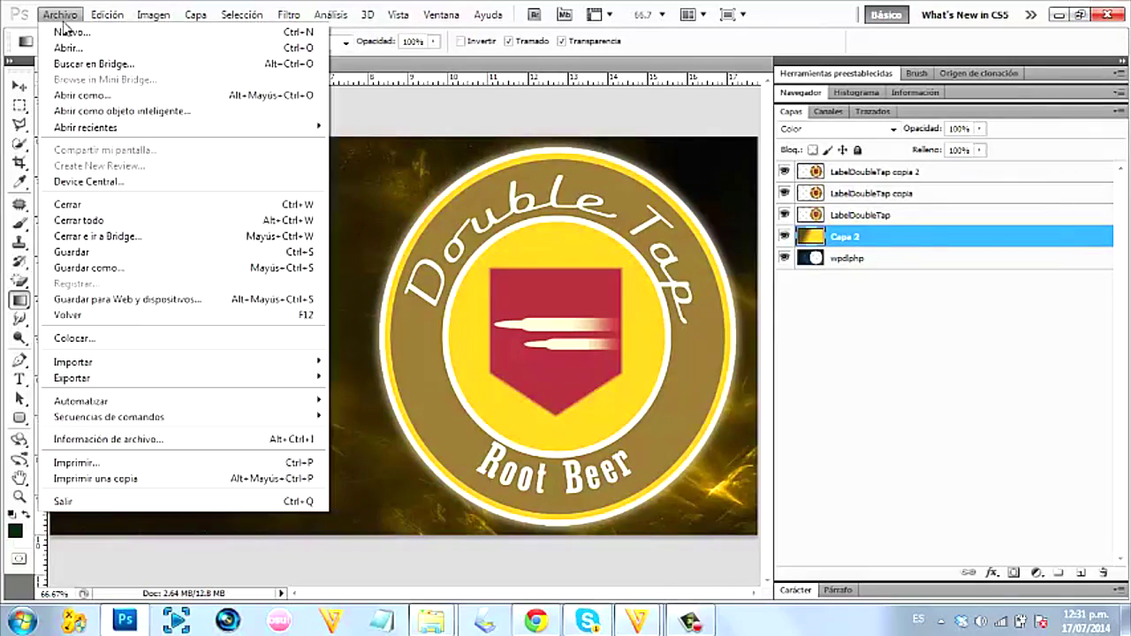
pyautogui.click(151, 295)
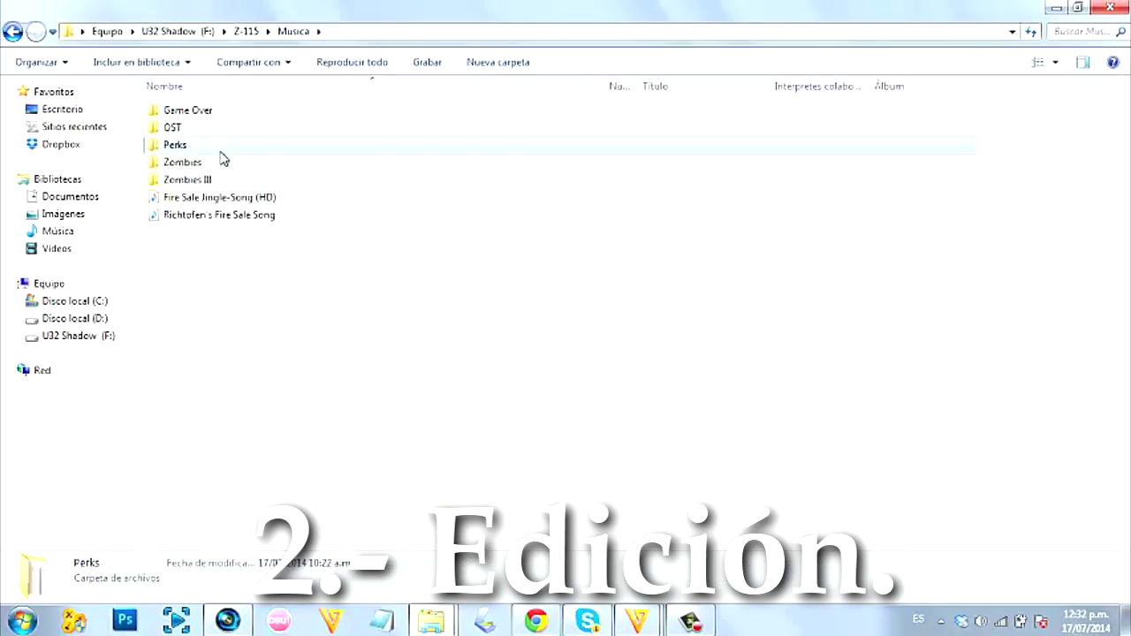
# - Open the Perks music folder and add its jingle beneath the Double Tap image in a Vegas Pro project
pyautogui.doubleClick(221, 156)
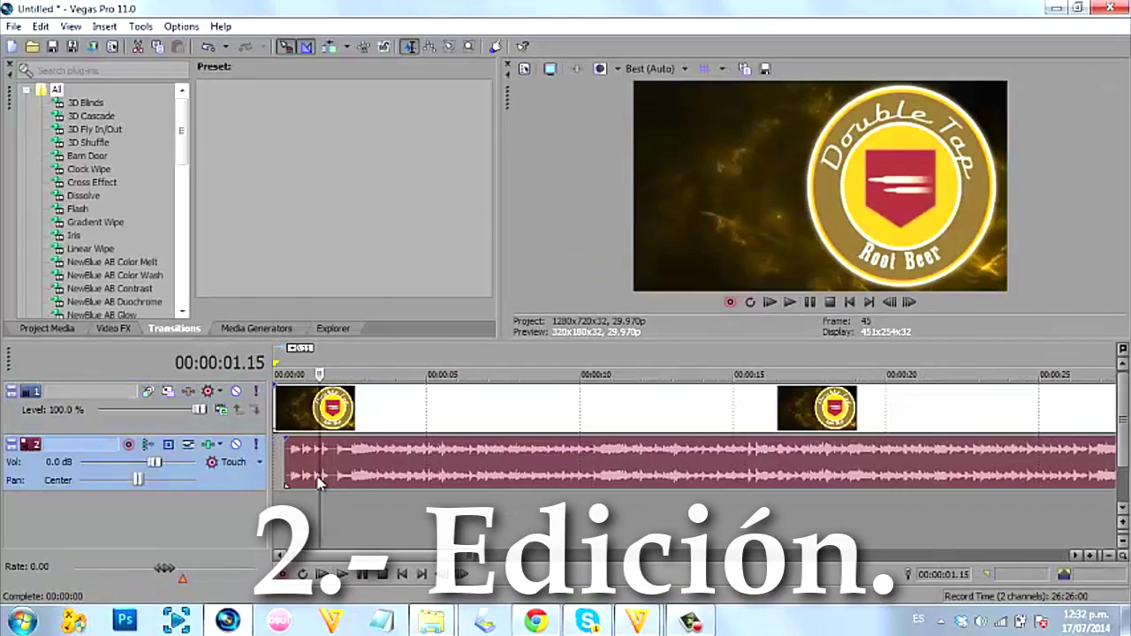
# - Apply the NewBlue AB Metallic transition to the image clip, starting from the Bronze preset, and customise its colour
pyautogui.click(124, 236)
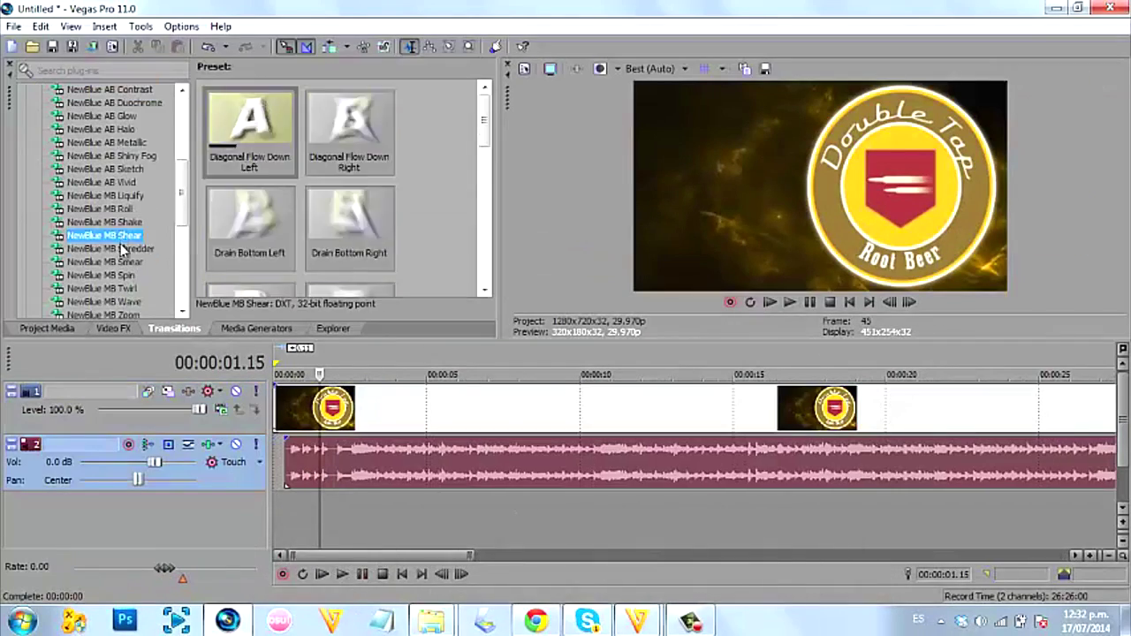
pyautogui.click(124, 248)
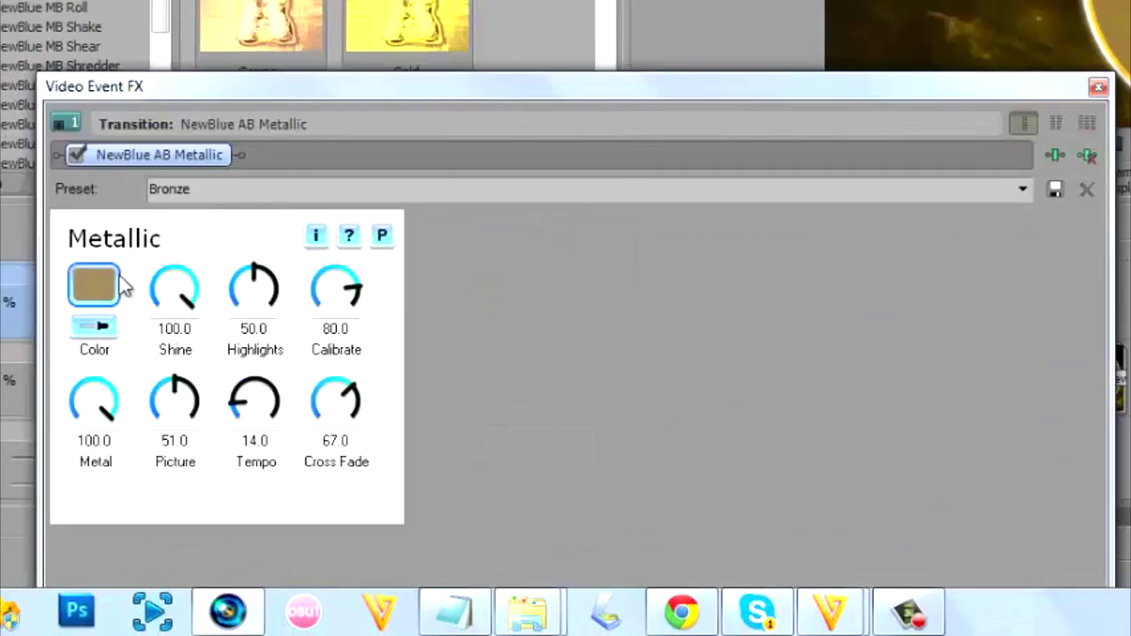
pyautogui.click(97, 285)
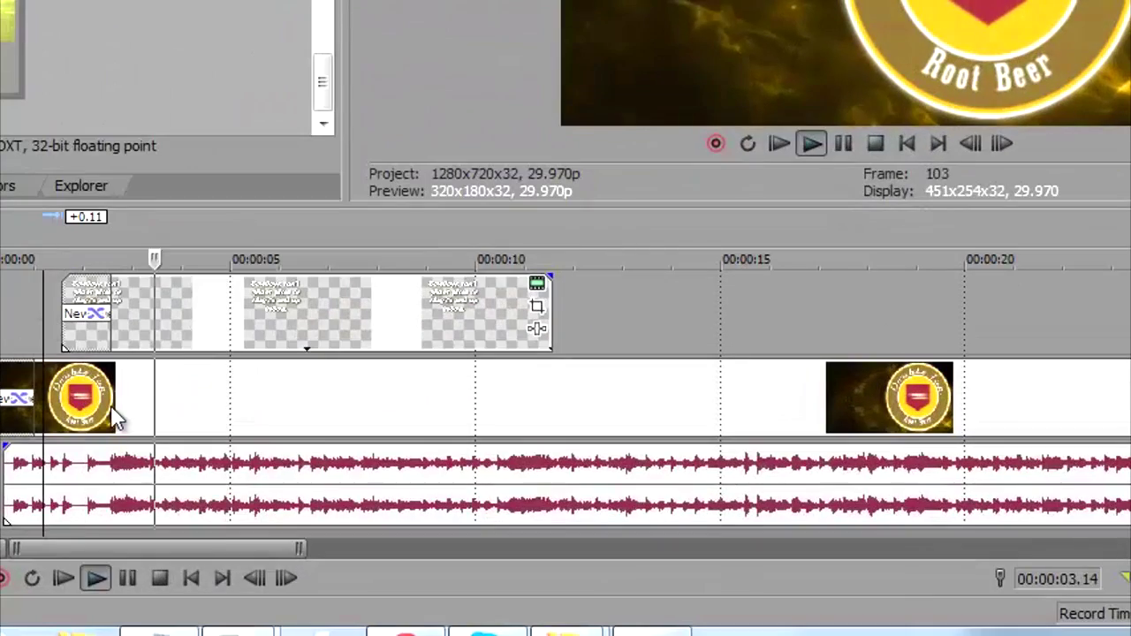
# - Insert a text event on the top track with the lyric "When they need some help, they reach for the root beer shelf." broken into centred lines
pyautogui.rightClick(590, 309)
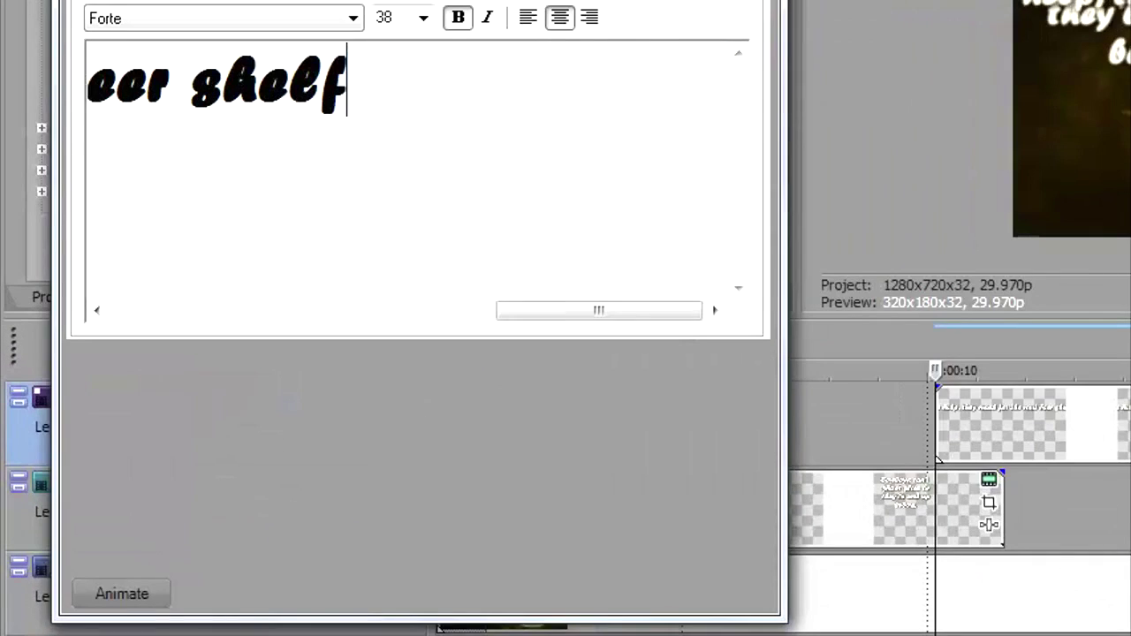
pyautogui.hotkey('ctrl', 'Left')
pyautogui.hotkey('ctrl', 'Left')
pyautogui.hotkey('ctrl', 'Left')
pyautogui.hotkey('ctrl', 'Left')
pyautogui.hotkey('ctrl', 'Left')
pyautogui.hotkey('ctrl', 'Left')
pyautogui.hotkey('ctrl', 'Left')
pyautogui.hotkey('ctrl', 'Left')
pyautogui.hotkey('ctrl', 'Left')
pyautogui.press('Return')
pyautogui.hotkey('ctrl', 'Right')
pyautogui.hotkey('ctrl', 'Right')
pyautogui.hotkey('ctrl', 'Right')
pyautogui.press('Return')
pyautogui.hotkey('ctrl', 'Right')
pyautogui.hotkey('ctrl', 'Right')
pyautogui.hotkey('ctrl', 'Right')
pyautogui.hotkey('ctrl', 'Right')
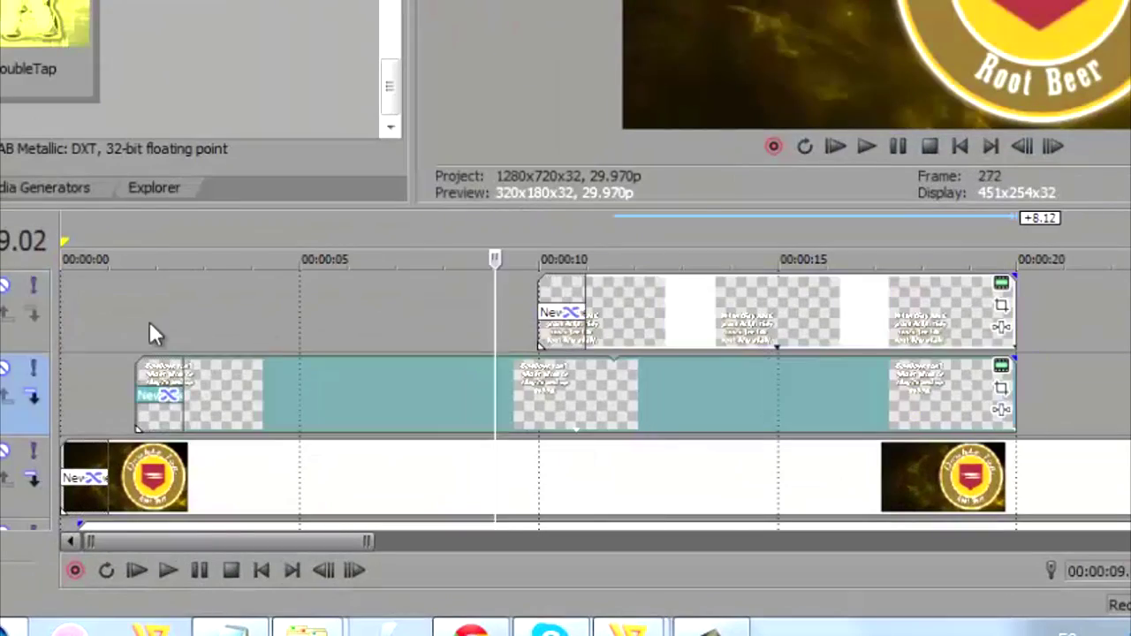
# - Play back the timeline to check the timing of the lyric texts and transitions against the jingle
pyautogui.click(315, 408)
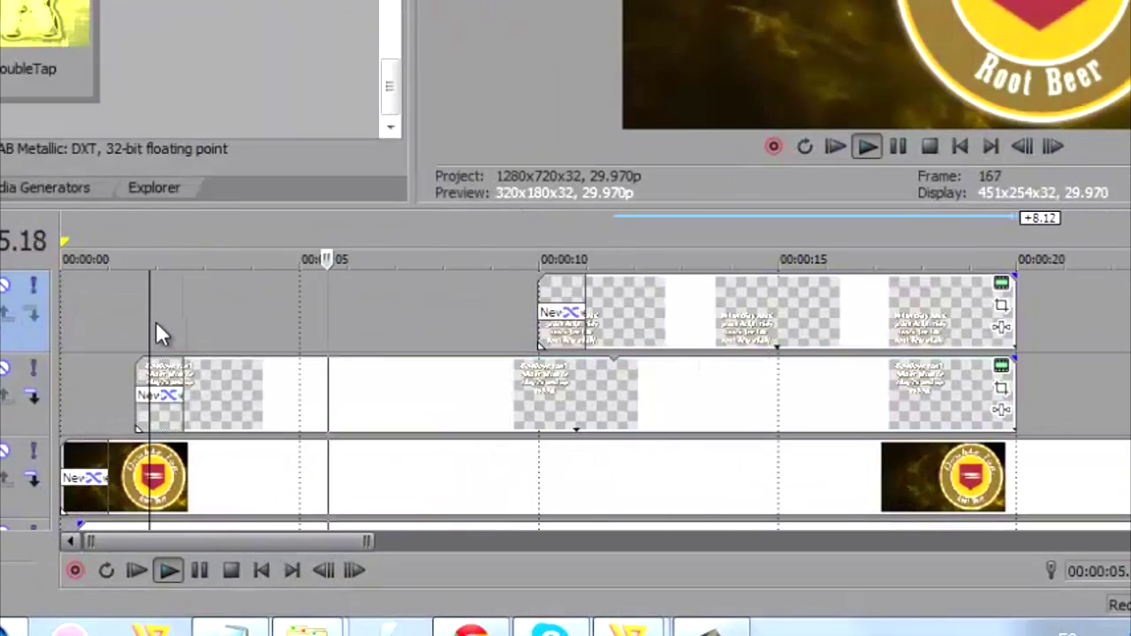
pyautogui.hscroll(3, 309, 546)
pyautogui.press('space')
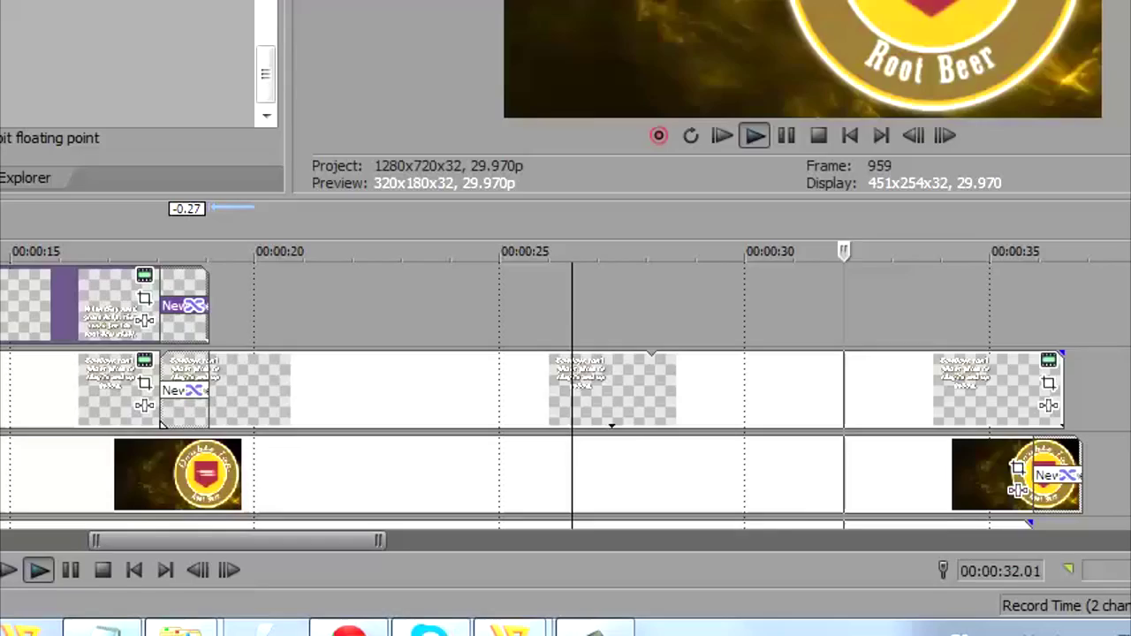
pyautogui.click(120, 387)
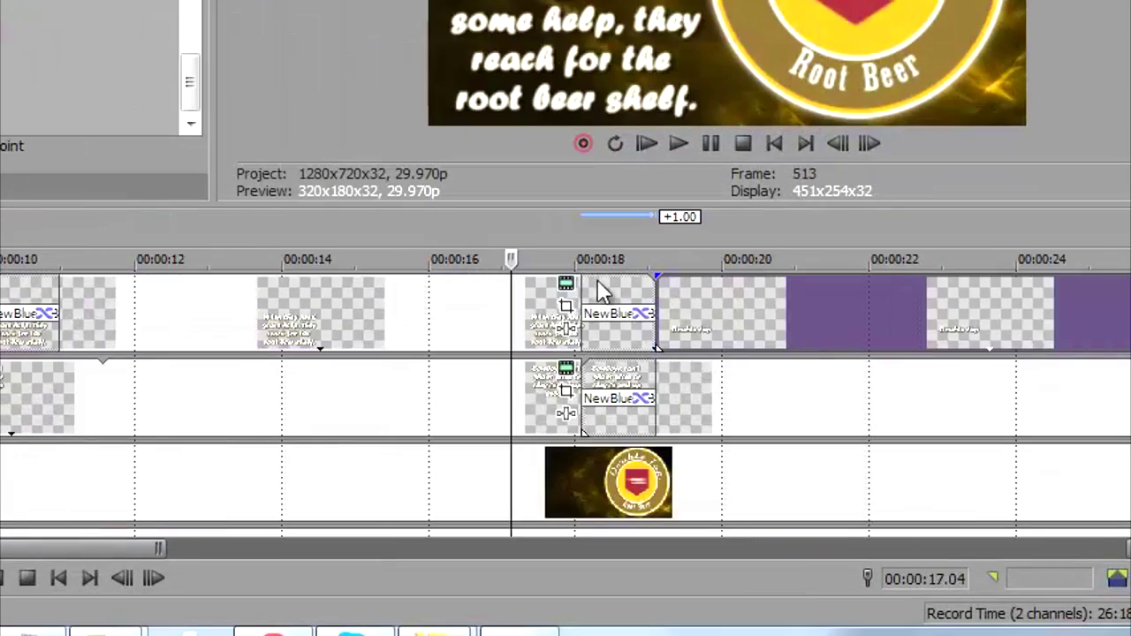
# - Arrange overlapping "Double Tap" text clips on the top track after the root beer shelf lyric, checking their timing in playback
pyautogui.moveTo(675, 316); pyautogui.dragTo(696, 358)
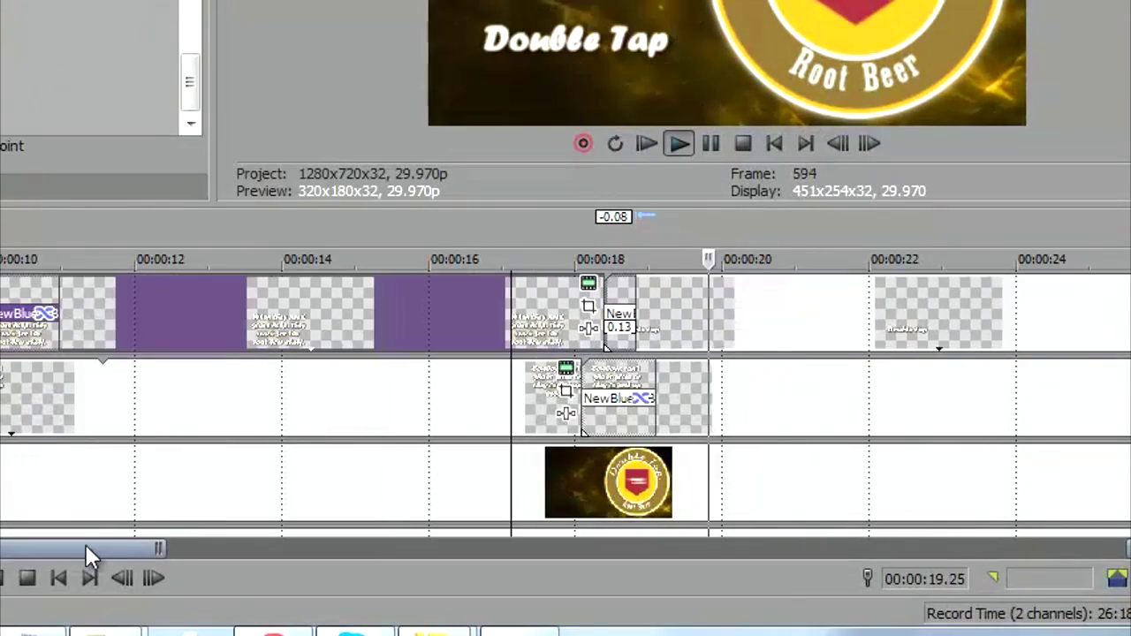
pyautogui.moveTo(85, 547); pyautogui.dragTo(141, 548)
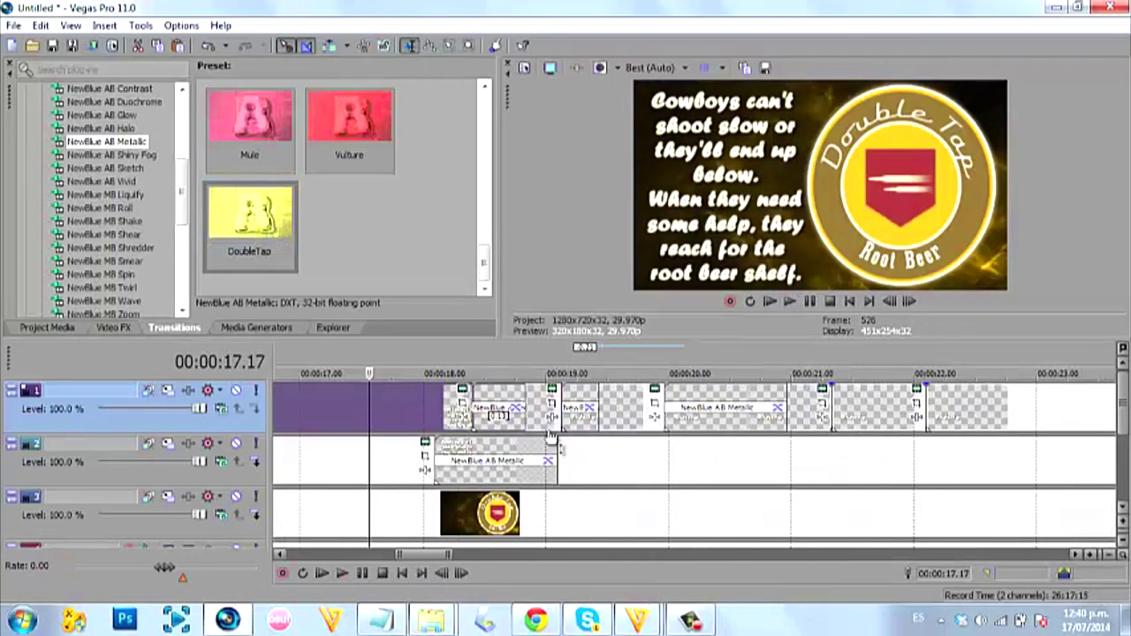
pyautogui.press('space')
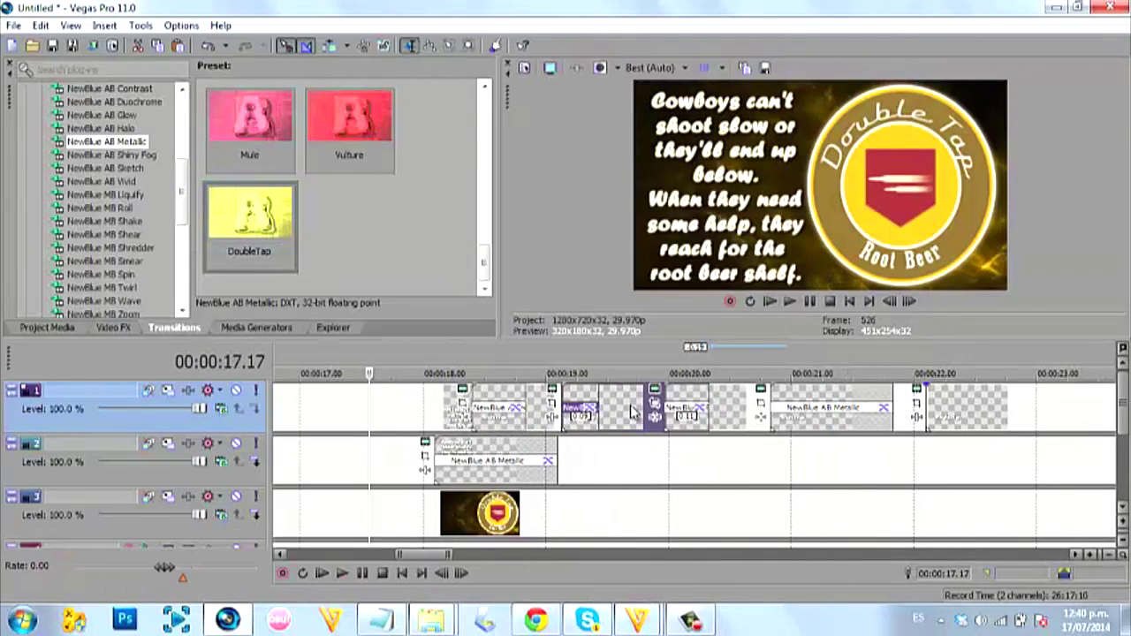
pyautogui.press('space')
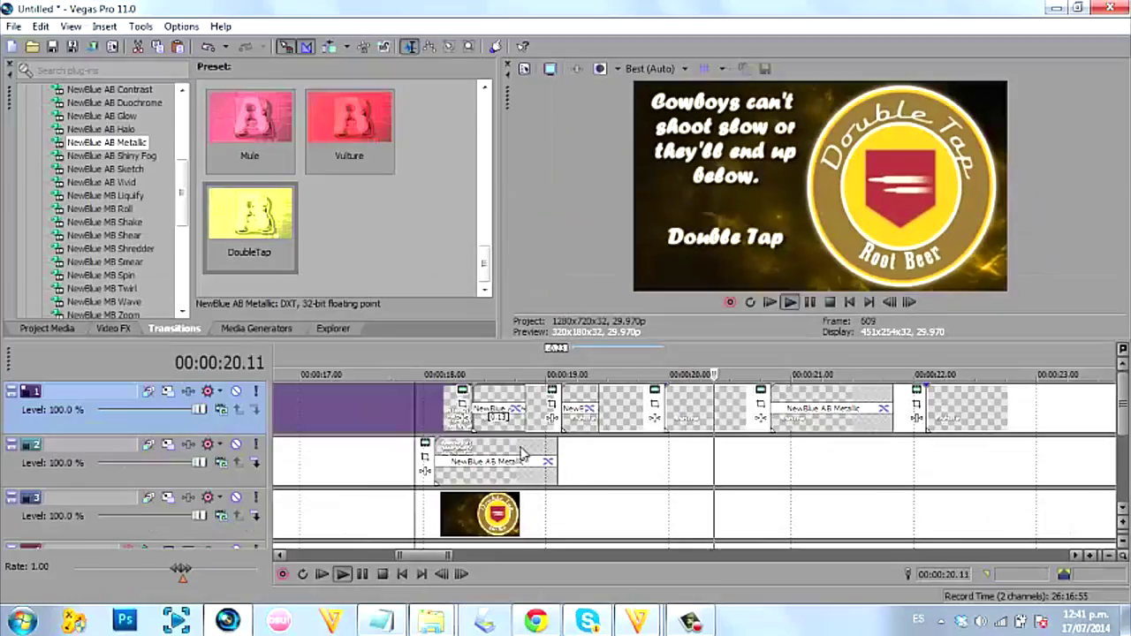
pyautogui.press('space')
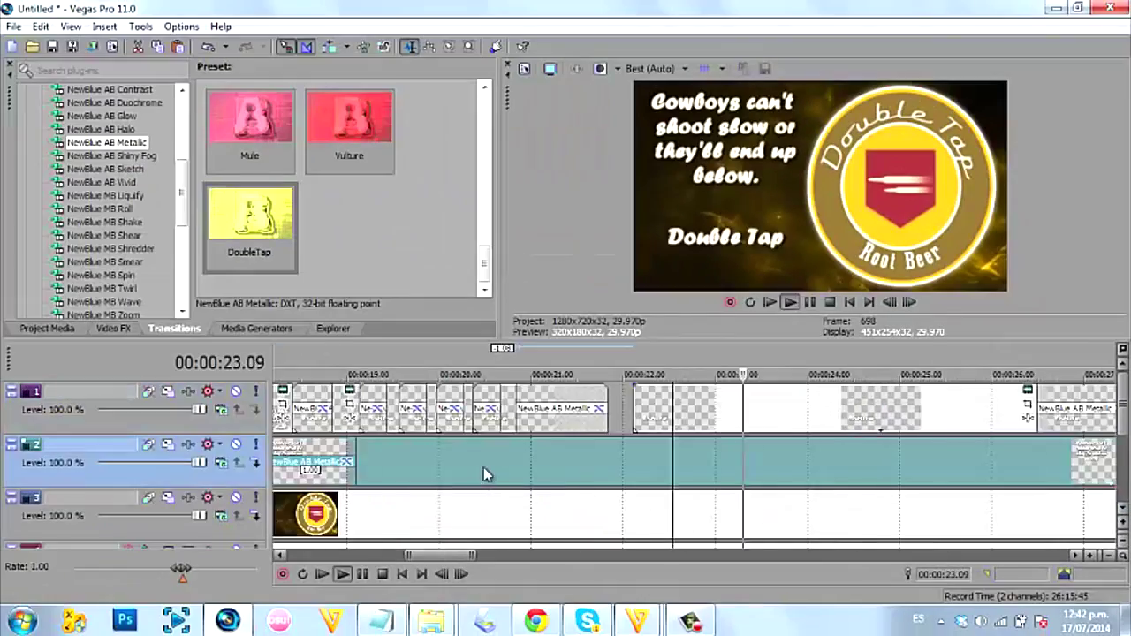
# - Paste a text event on the track below the Double Tap clips, change it to "Root Beer", adjust its placement, and shift it slightly forward in time
pyautogui.click(315, 475)
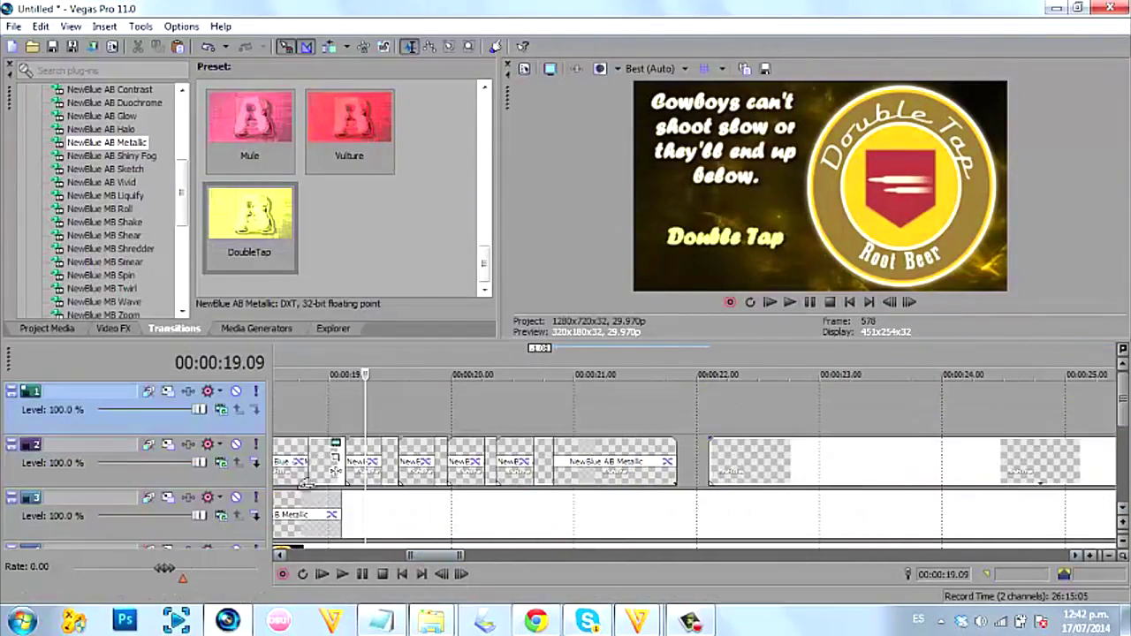
pyautogui.hotkey('ctrl', 'v')
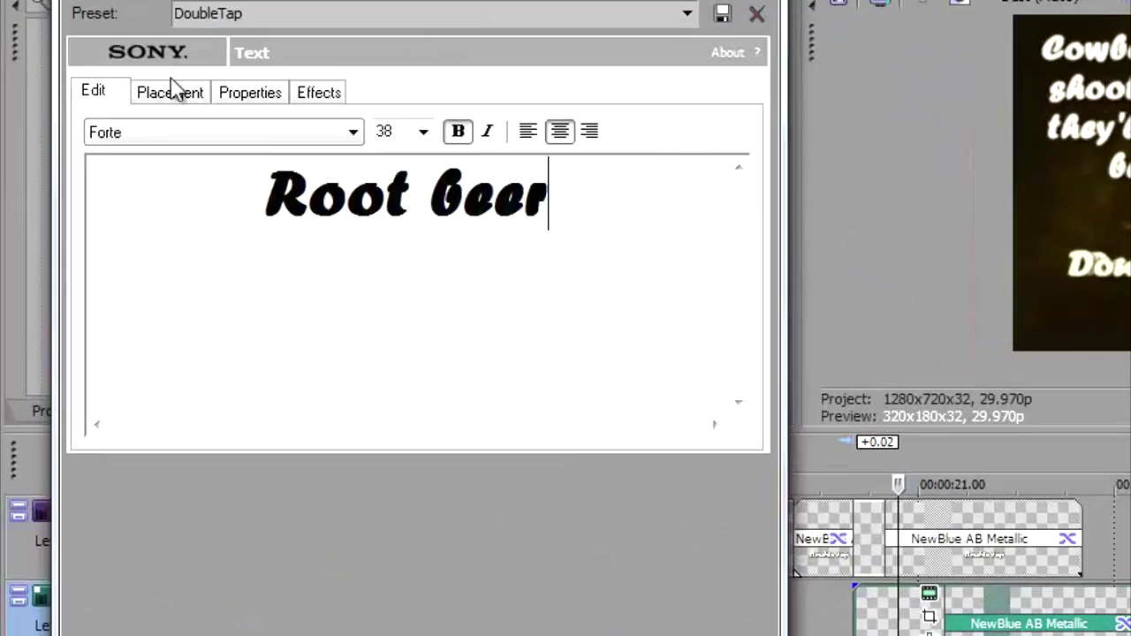
pyautogui.click(177, 91)
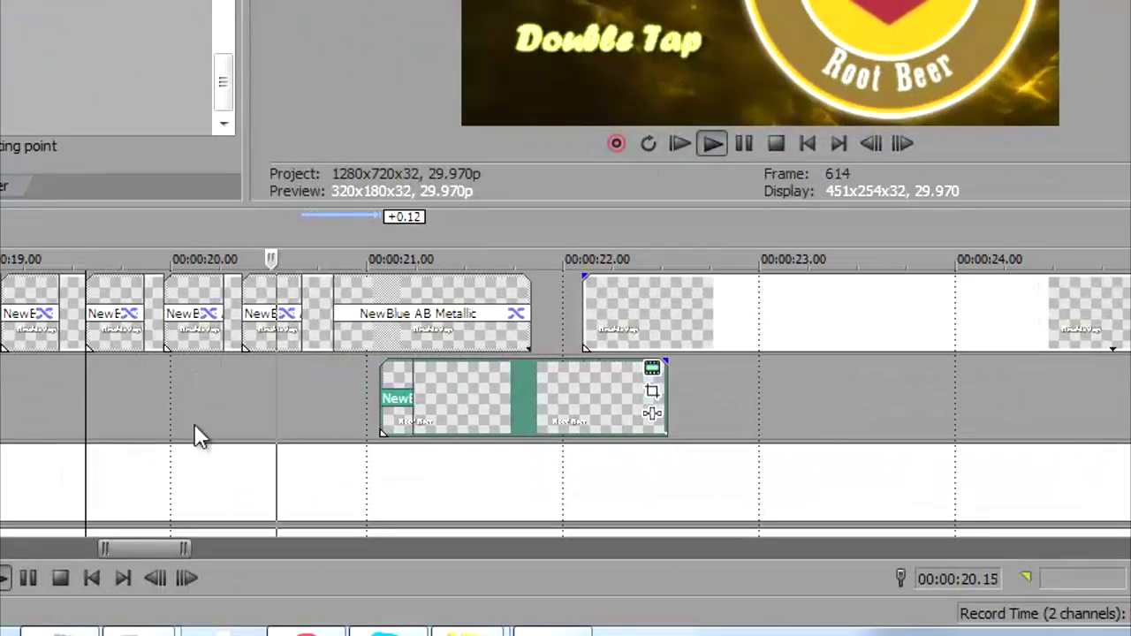
pyautogui.moveTo(445, 409); pyautogui.dragTo(494, 403)
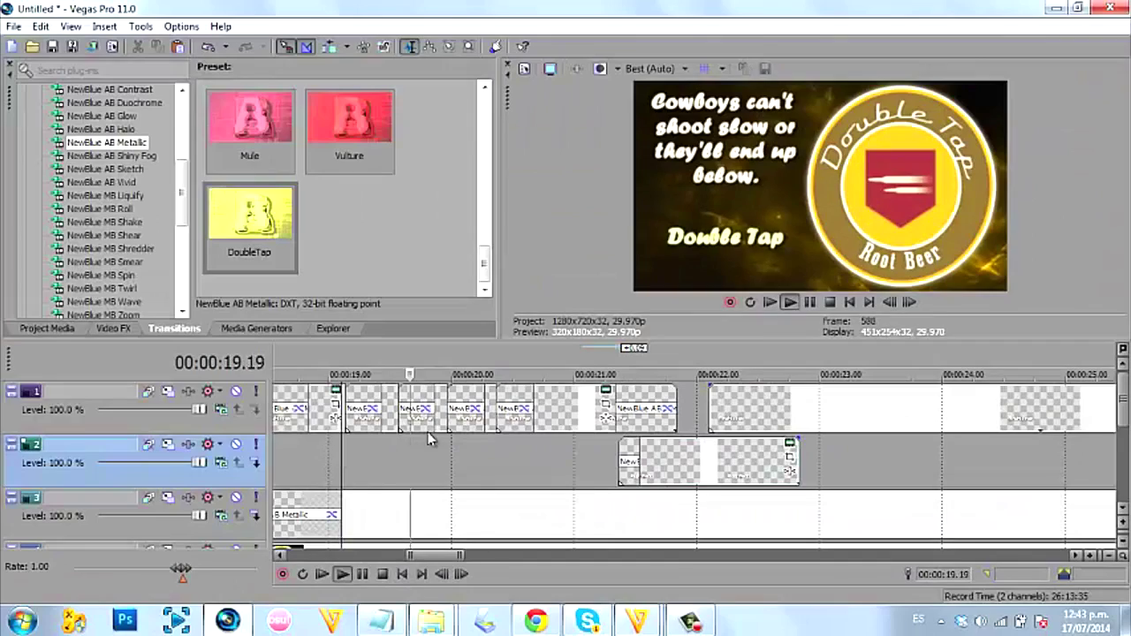
# - Fine-tune the spacing and overlaps of the first group of Double Tap clips to match the jingle, and play them back
pyautogui.scroll(3, 817, 435)
pyautogui.press('space')
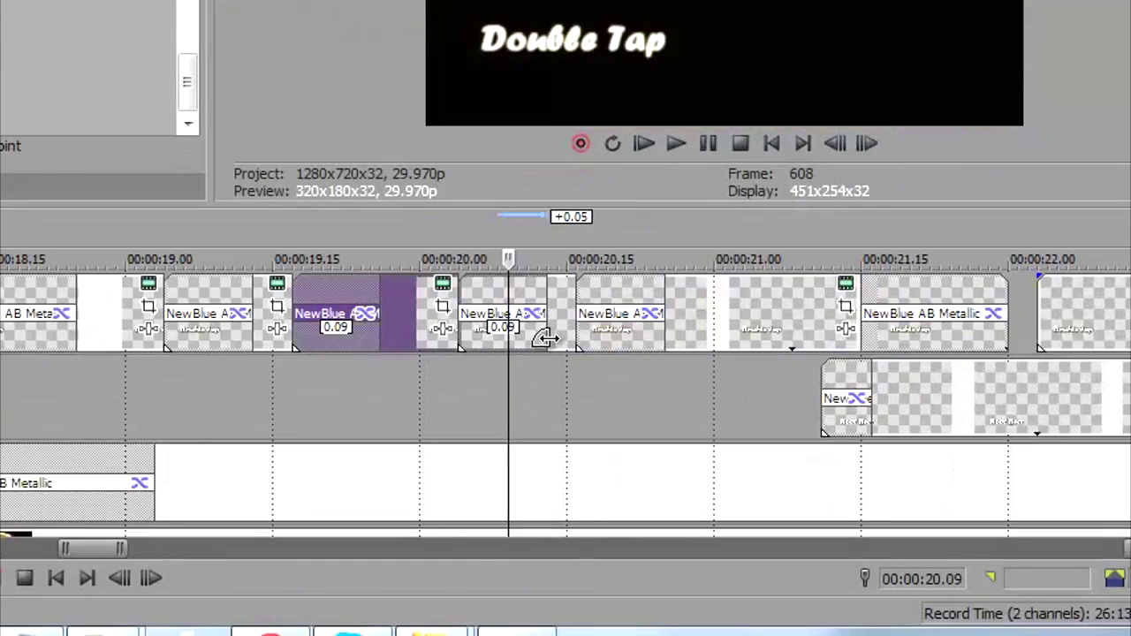
pyautogui.scroll(-3, 709, 319)
pyautogui.scroll(3, 156, 331)
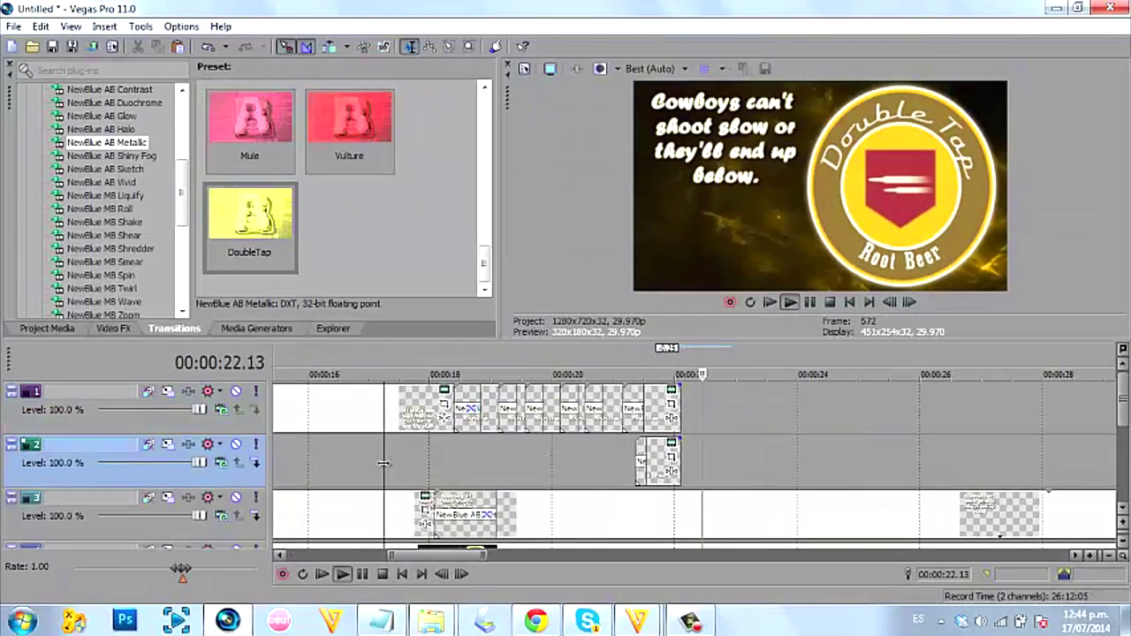
pyautogui.scroll(2, 384, 463)
pyautogui.click(618, 430)
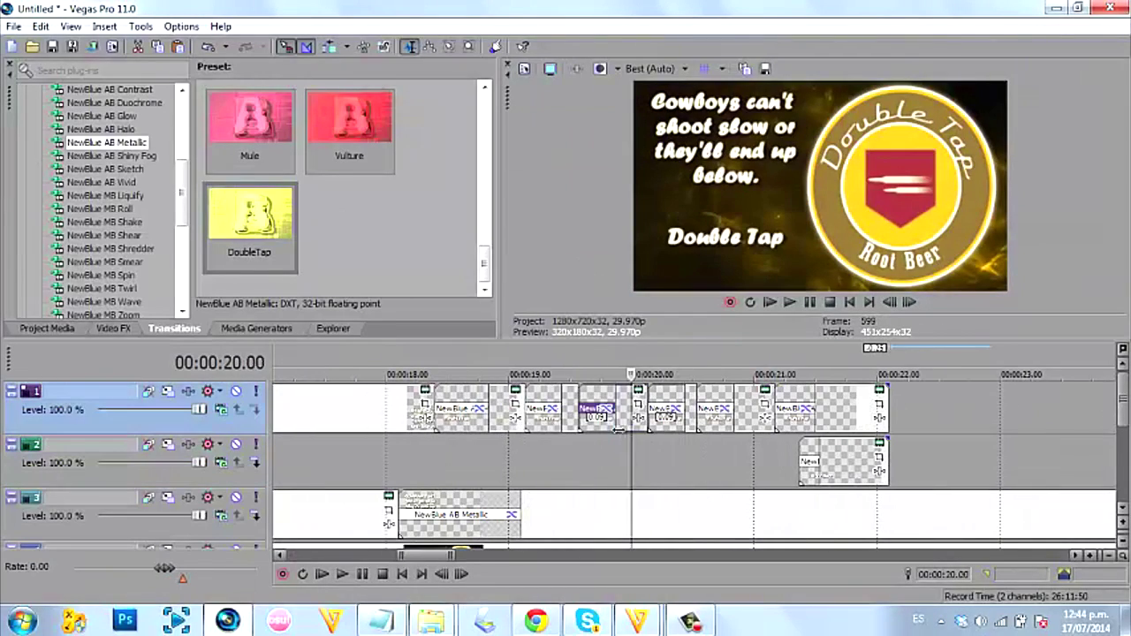
pyautogui.press('space')
pyautogui.hscroll(2, 566, 441)
pyautogui.click(324, 470)
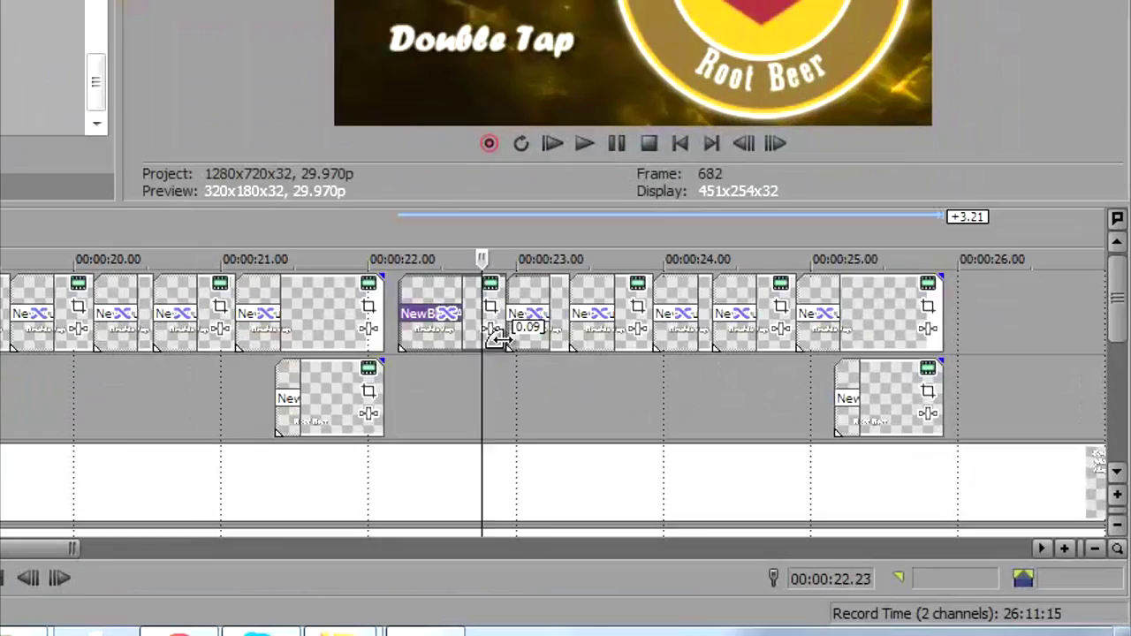
# - Adjust an overlap in the second Double Tap group, and paste a third set of Double Tap and Root Beer clips at 00:00:26.08
pyautogui.moveTo(540, 346); pyautogui.dragTo(520, 345)
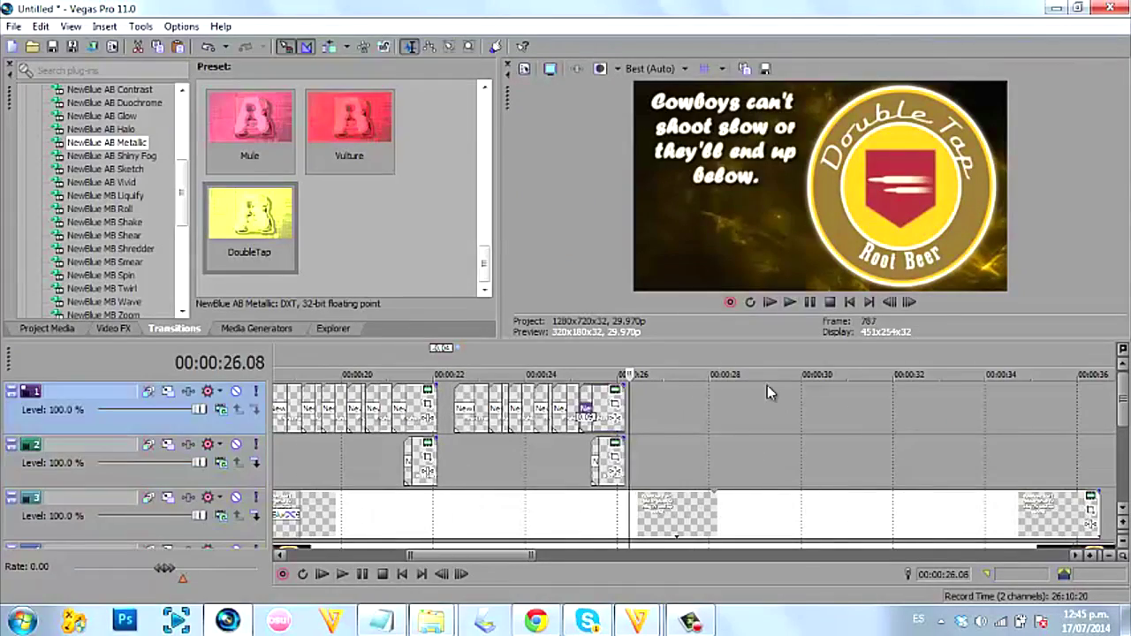
pyautogui.hotkey('ctrl', 'v')
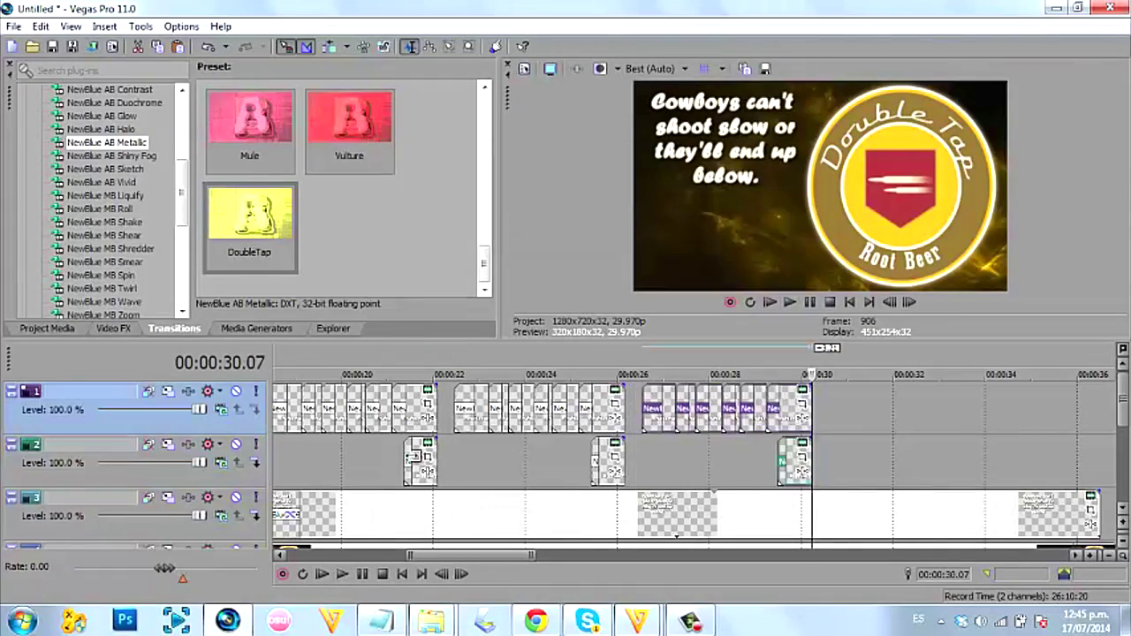
pyautogui.click(560, 455)
pyautogui.press('space')
pyautogui.scroll(2, 447, 477)
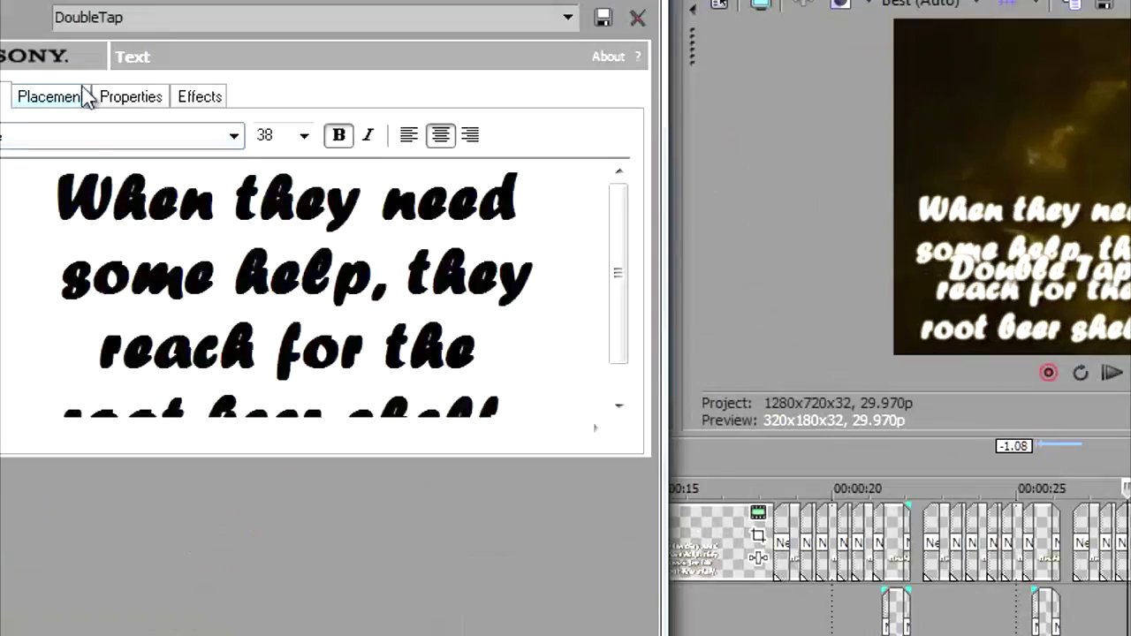
# - Open the placement settings of the "When they need some help" lyric, and enlarge the "YA THIRSTY PARTNER!?" text
pyautogui.click(86, 98)
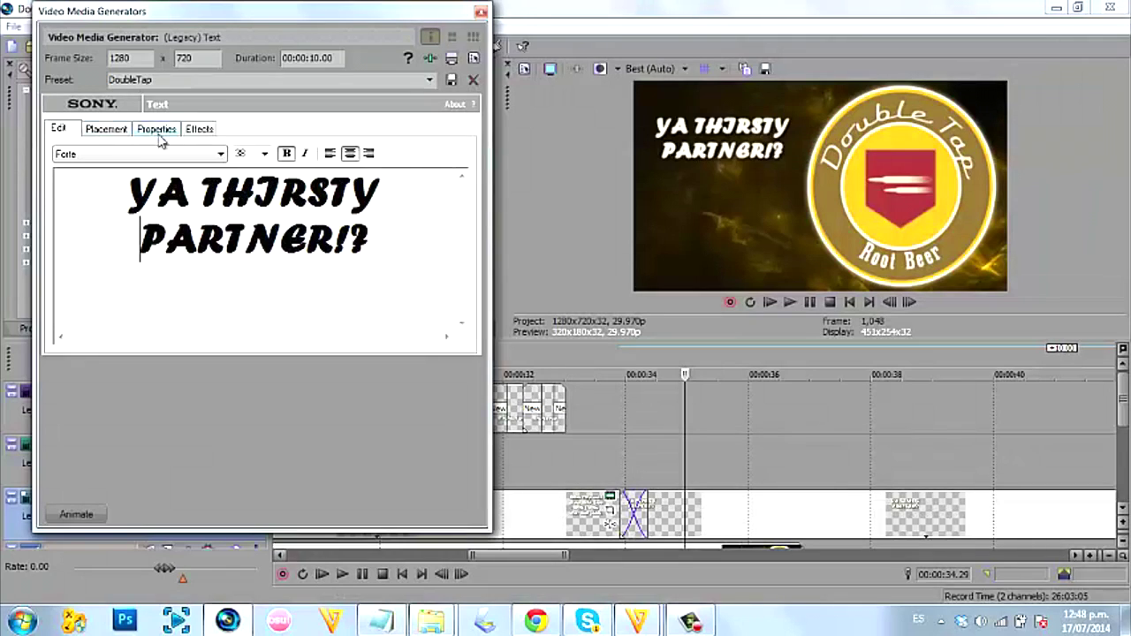
pyautogui.hotkey('ctrl', 'a')
pyautogui.click(265, 153)
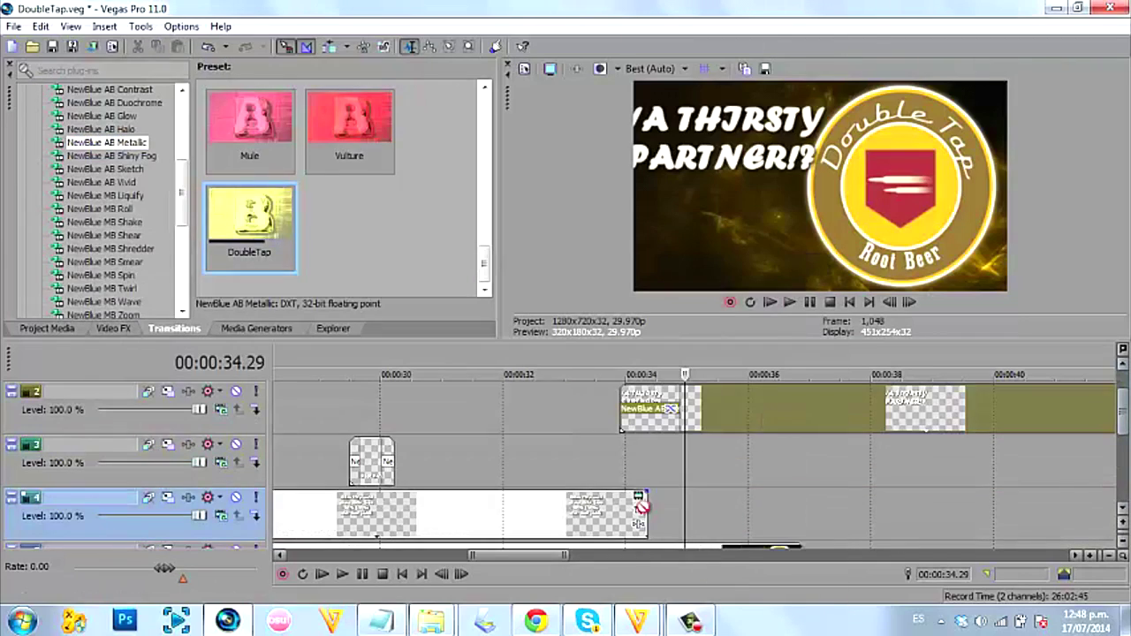
# - Rotate the "YA THIRSTY PARTNER!?" text to an angle of -52.0 with track motion on track 2, and play back the ending
pyautogui.click(582, 425)
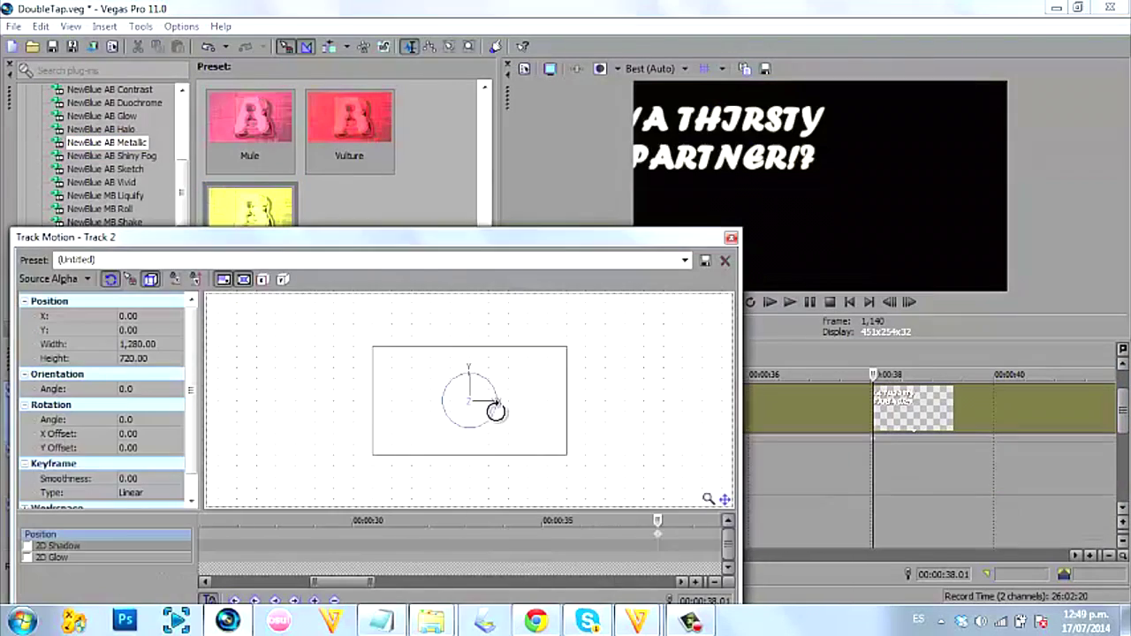
pyautogui.moveTo(497, 409); pyautogui.dragTo(511, 391)
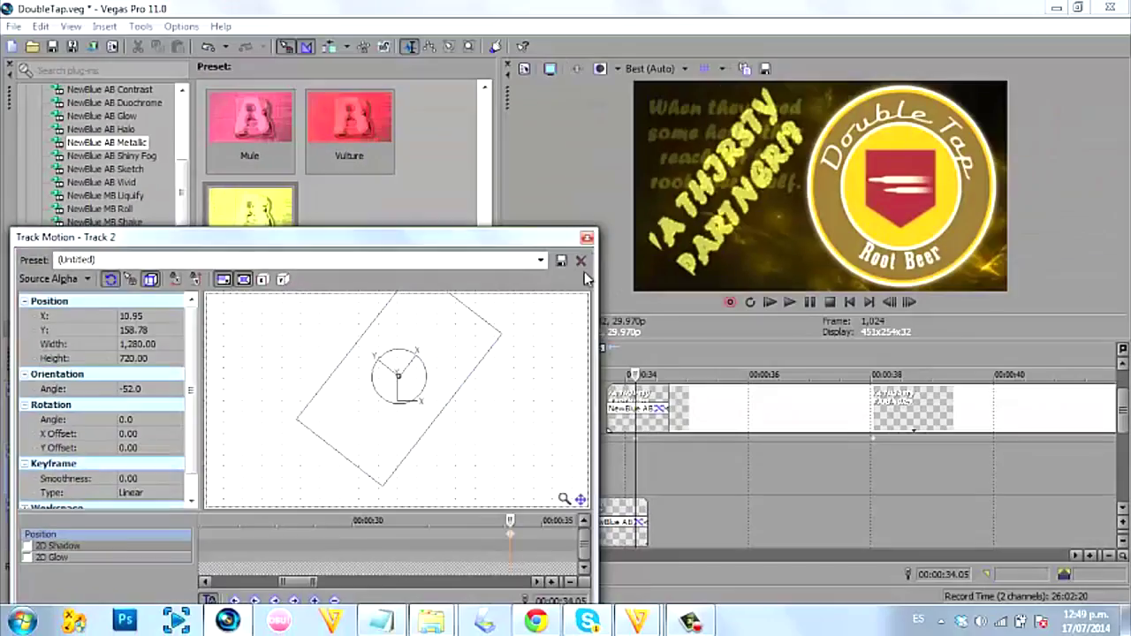
pyautogui.click(939, 20)
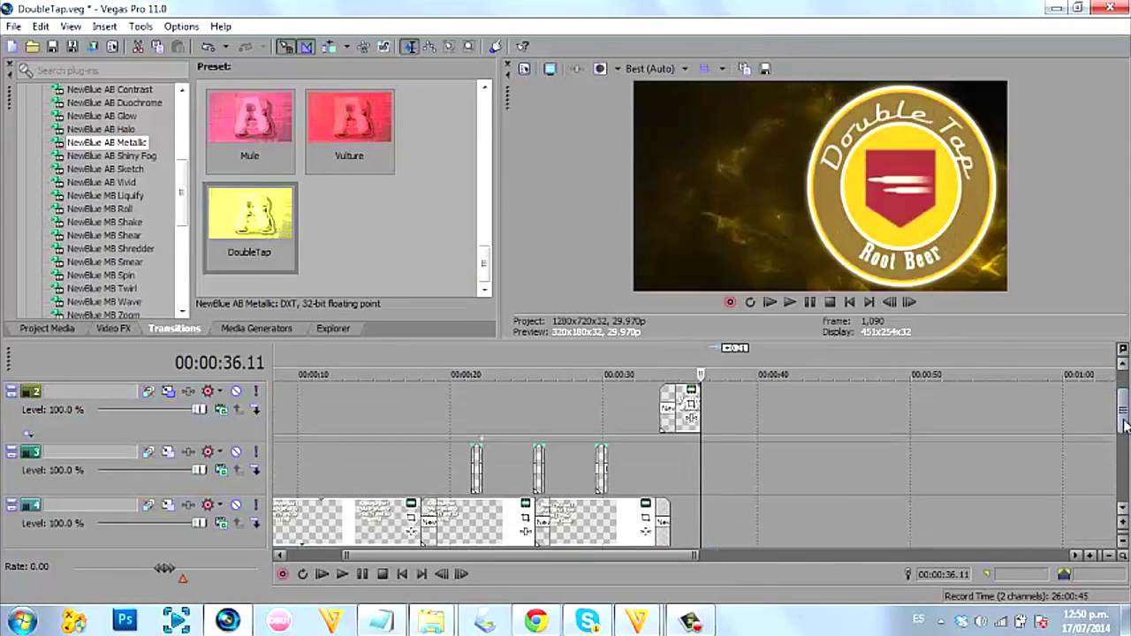
pyautogui.click(683, 464)
pyautogui.press('space')
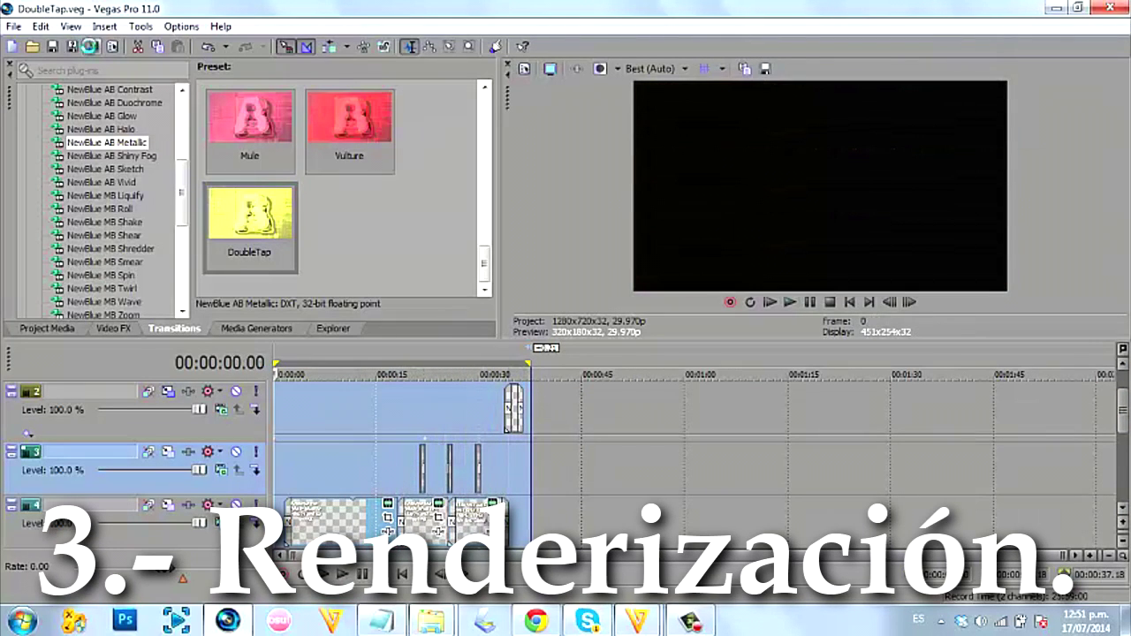
# - Render the project as DoubleTap.mp4 and dismiss the render dialog
pyautogui.click(91, 45)
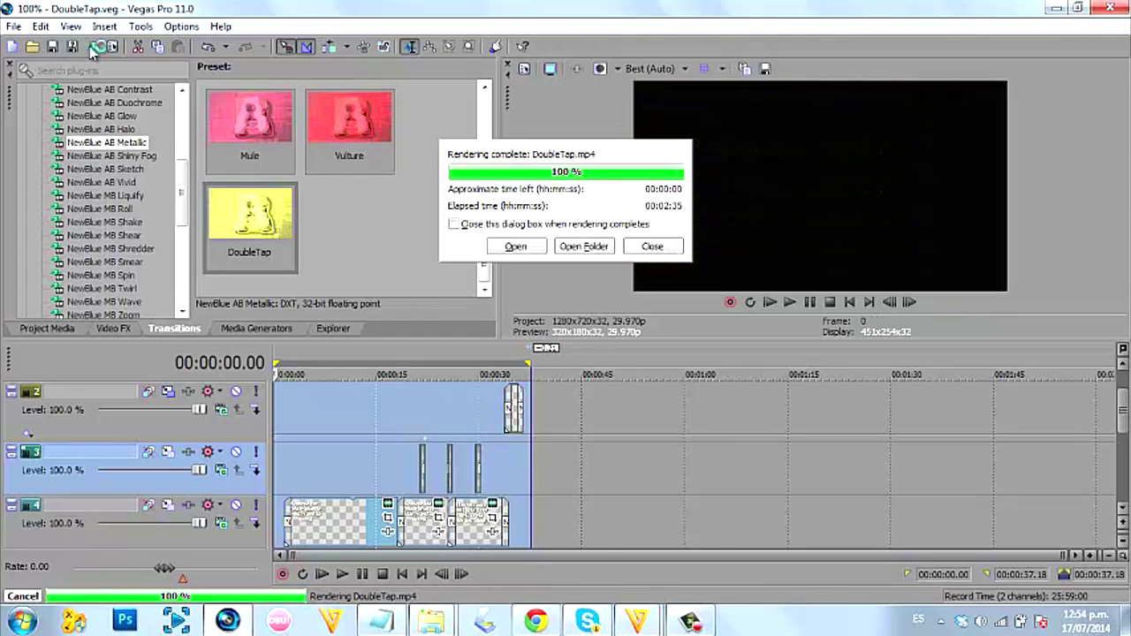
pyautogui.click(630, 251)
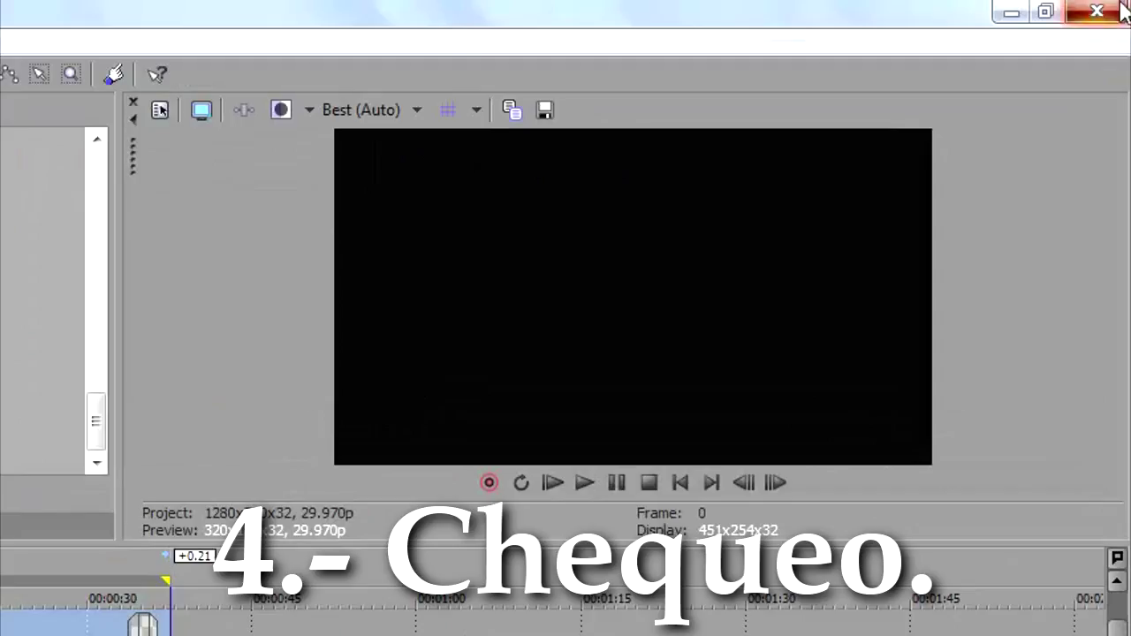
# - Close the video editor and play the rendered DoubleTap video from the Documents library to check it
pyautogui.click(1121, 7)
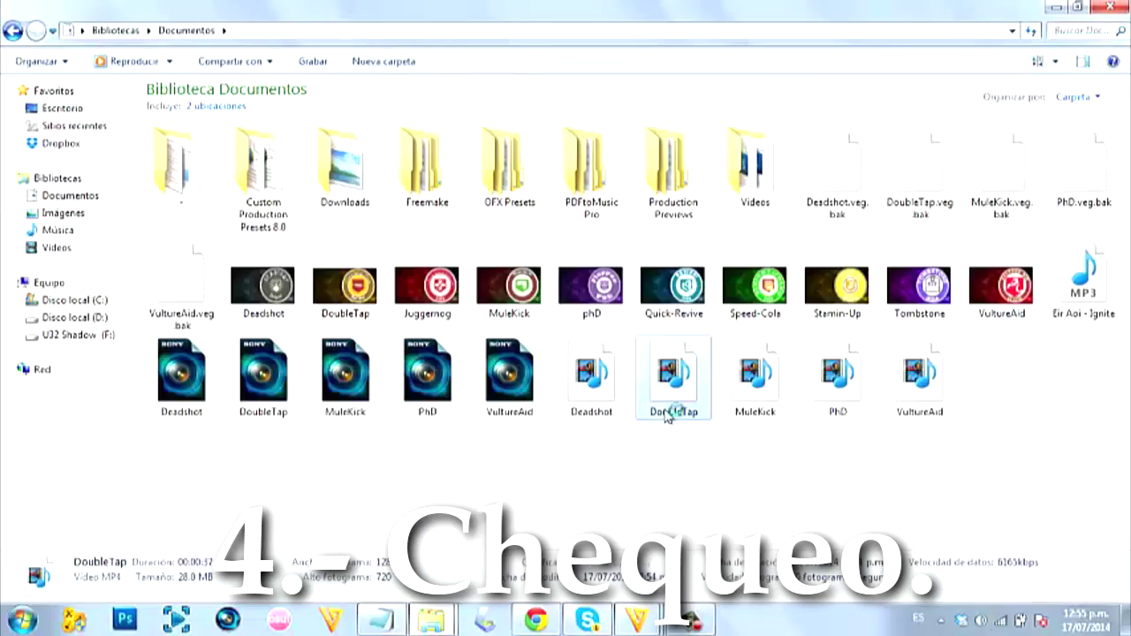
pyautogui.doubleClick(667, 388)
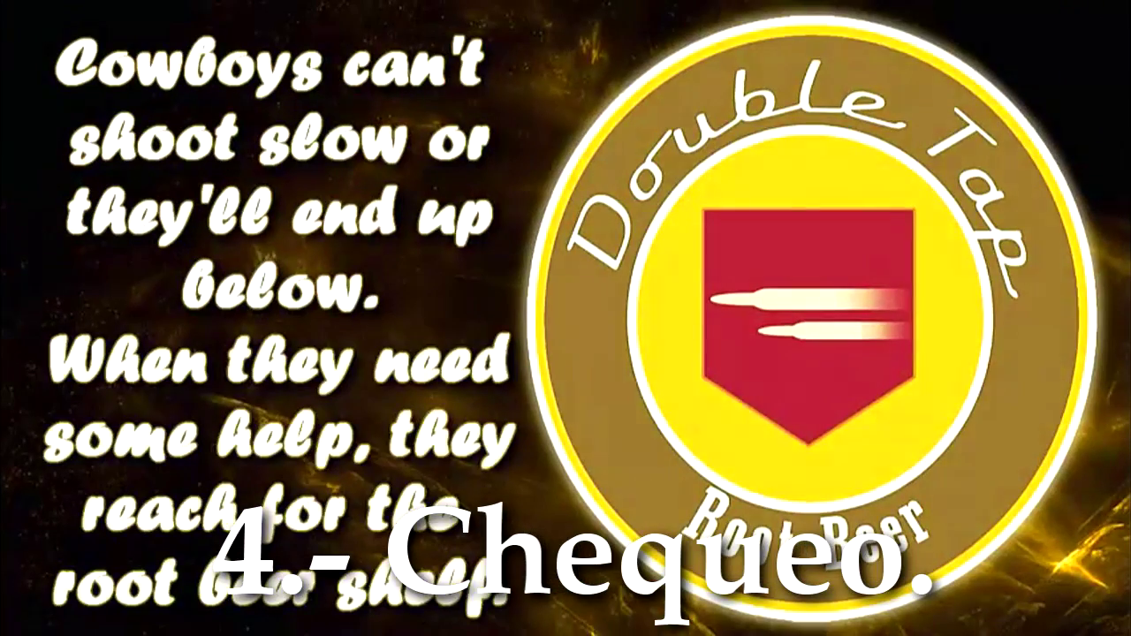